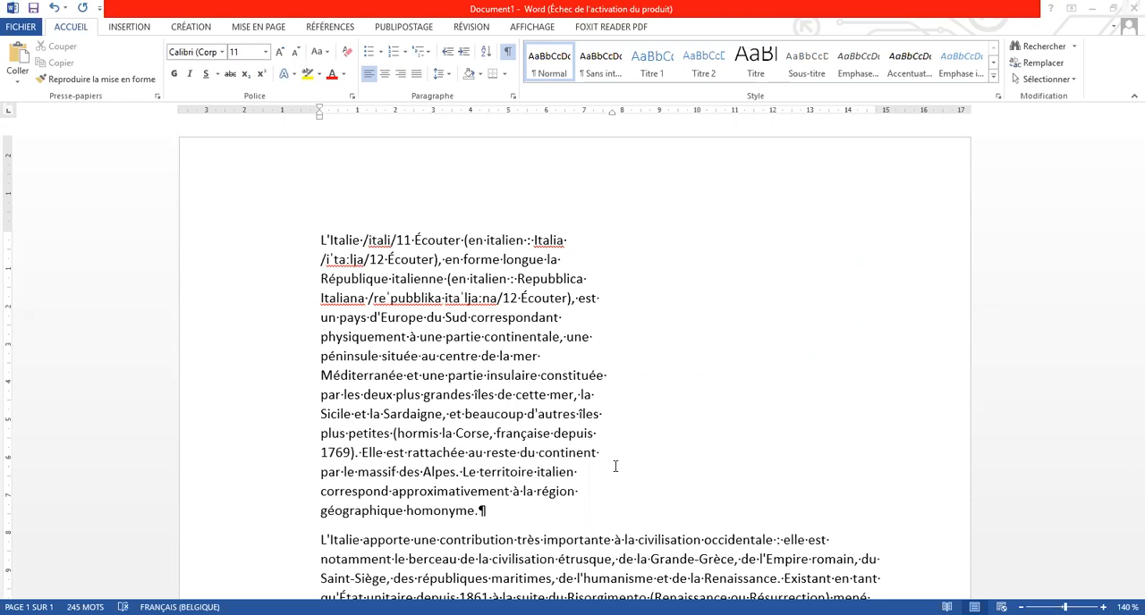
Cycle the first paragraph through justified, left, centred and right alignment
key(ctrl+j)
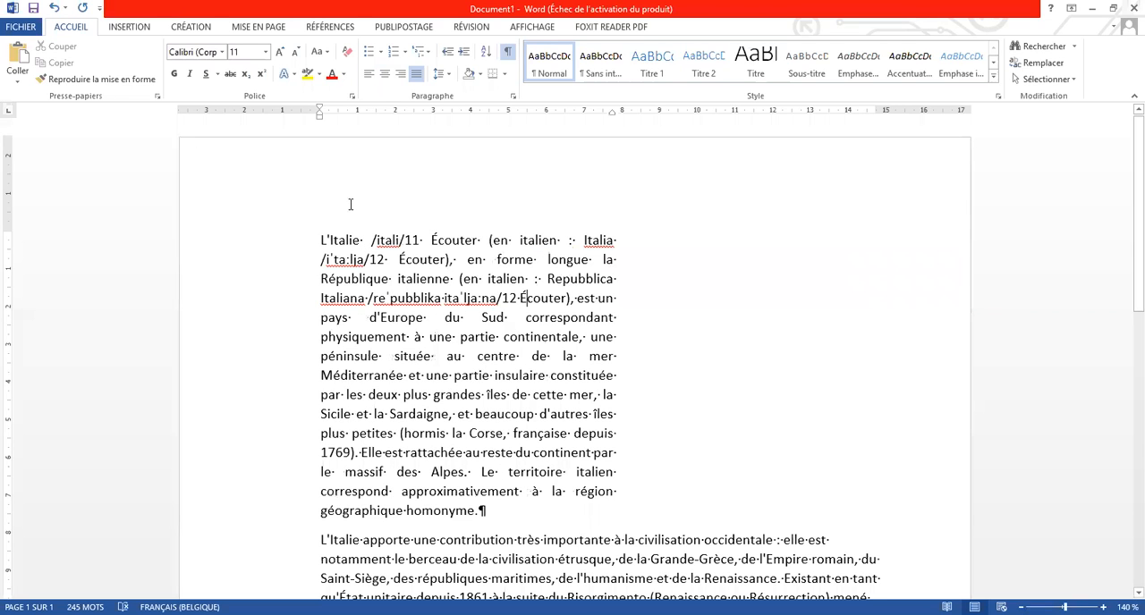
click(369, 75)
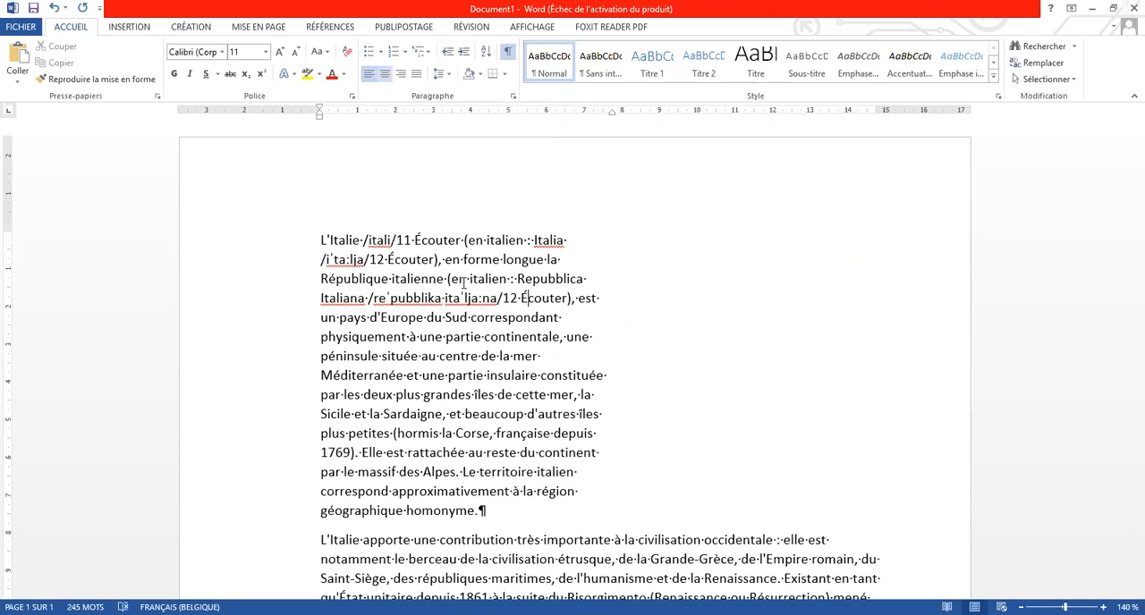
key(ctrl+e)
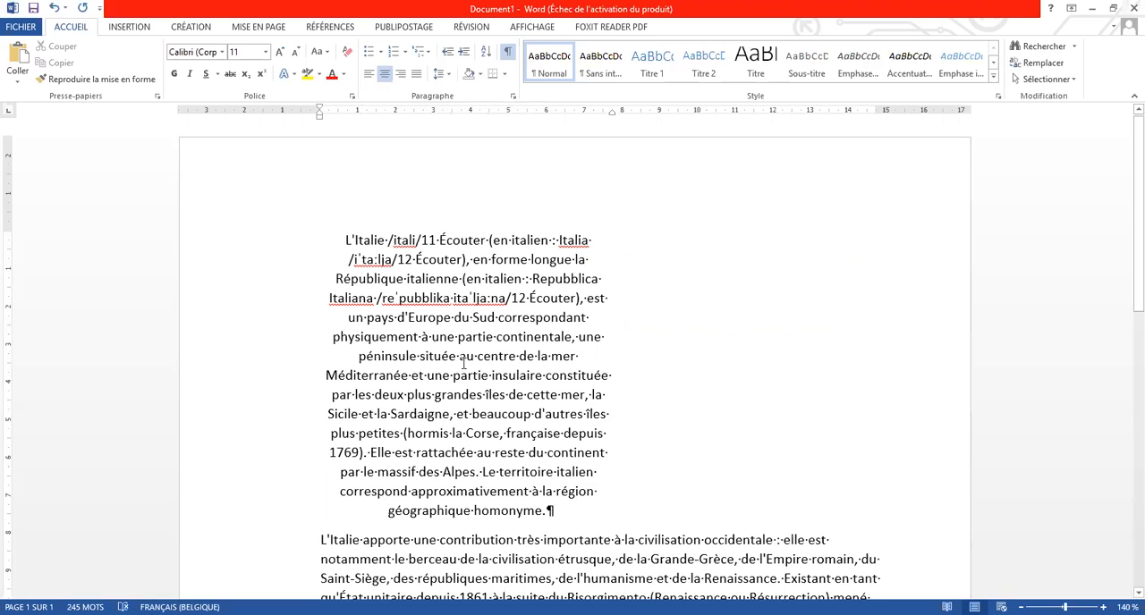
click(401, 75)
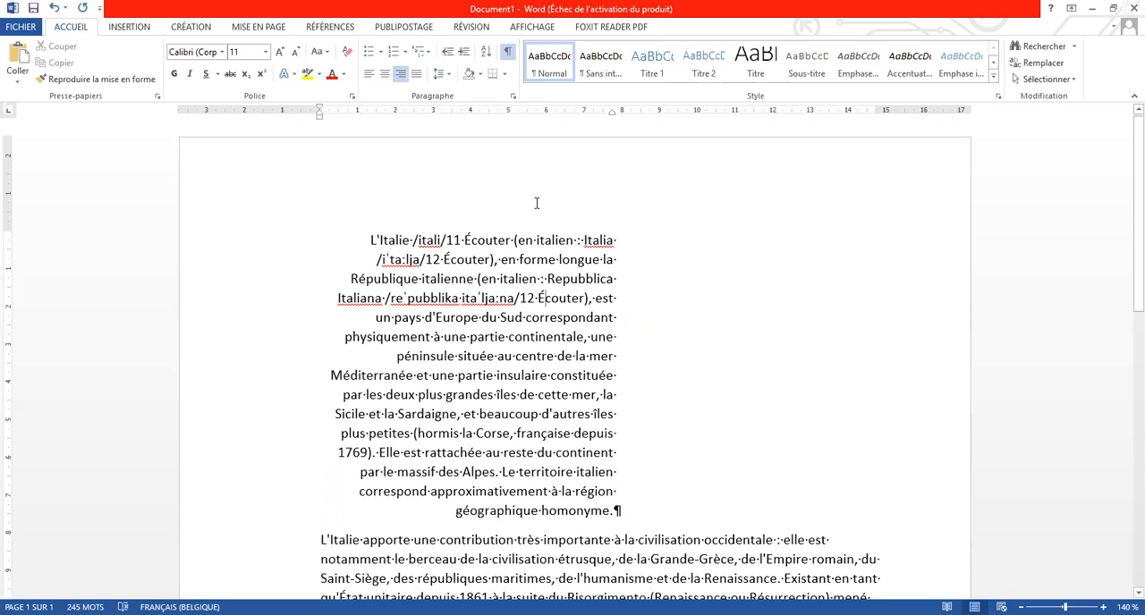
Left-align the first paragraph and place the vertical yellow guide line along its left edge
drag(614, 201, 617, 533)
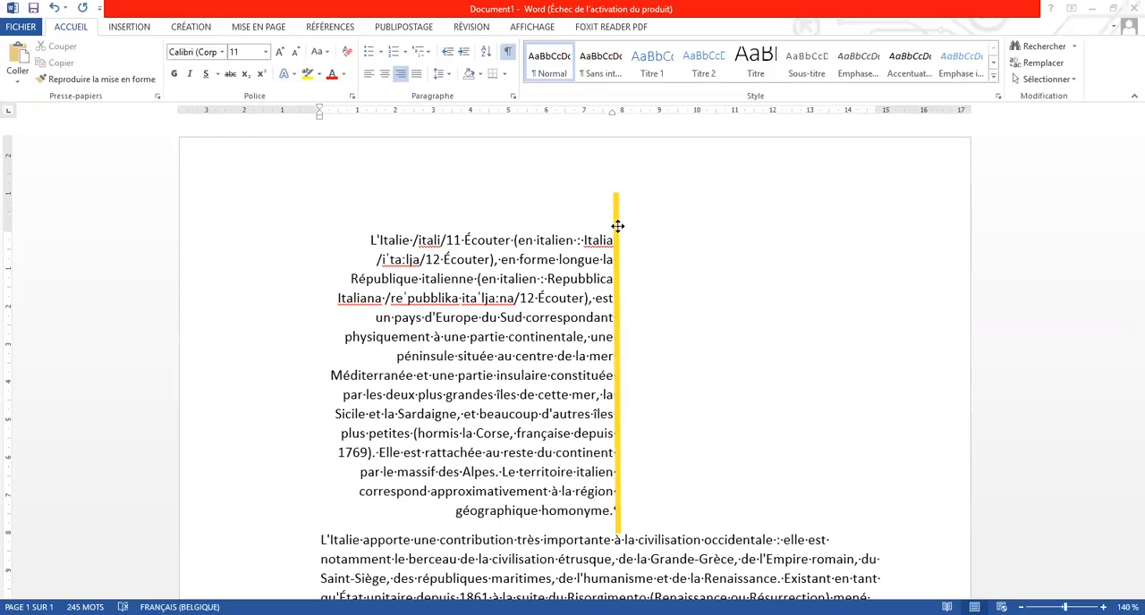
drag(428, 219, 326, 217)
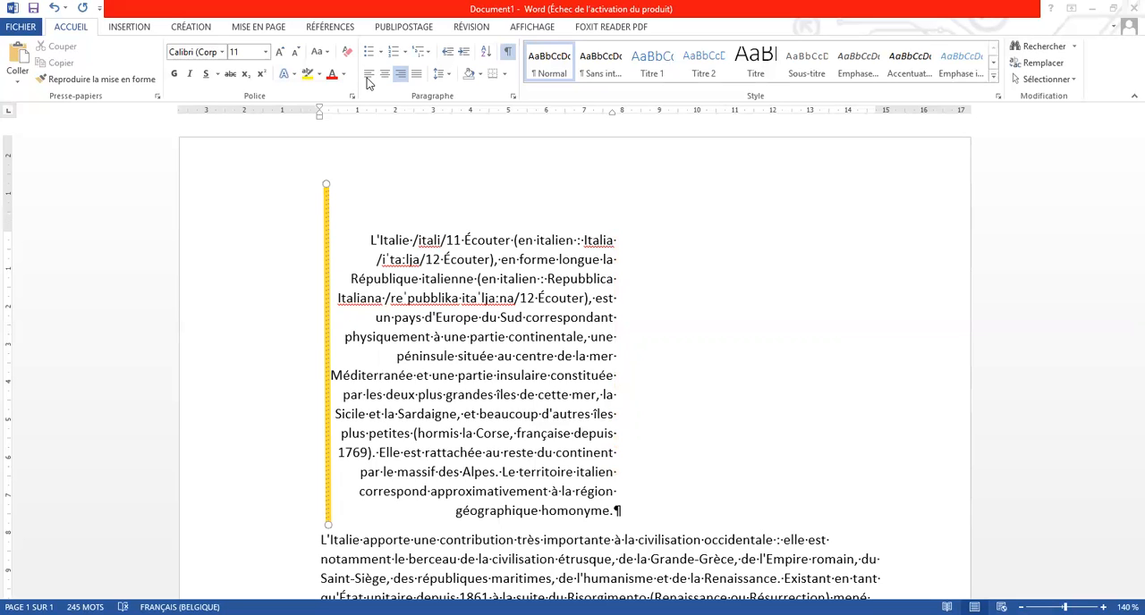
click(368, 77)
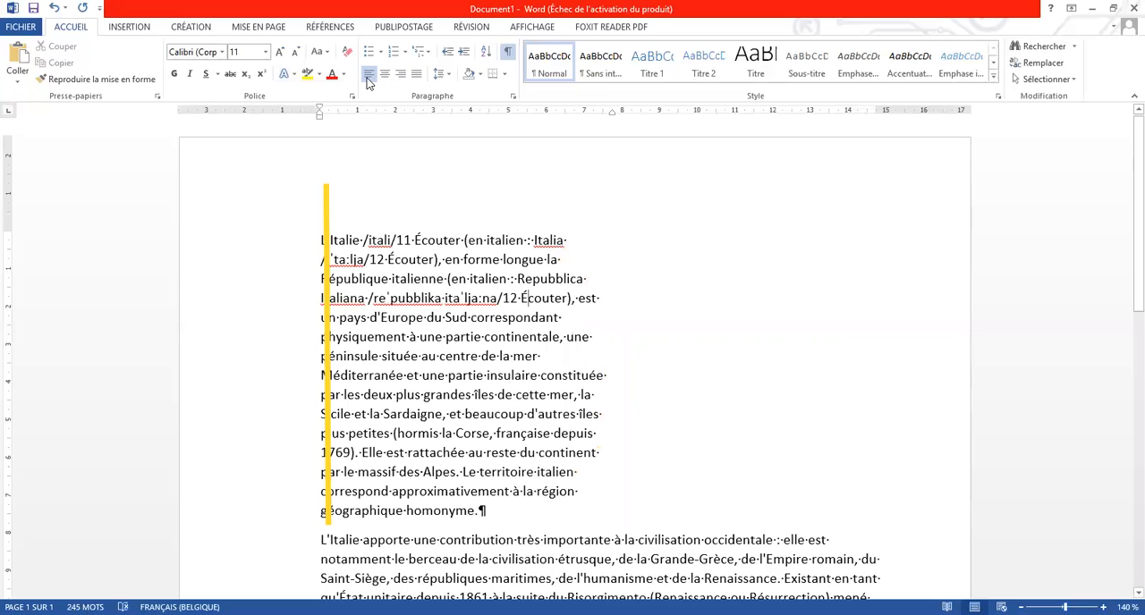
drag(325, 194, 402, 118)
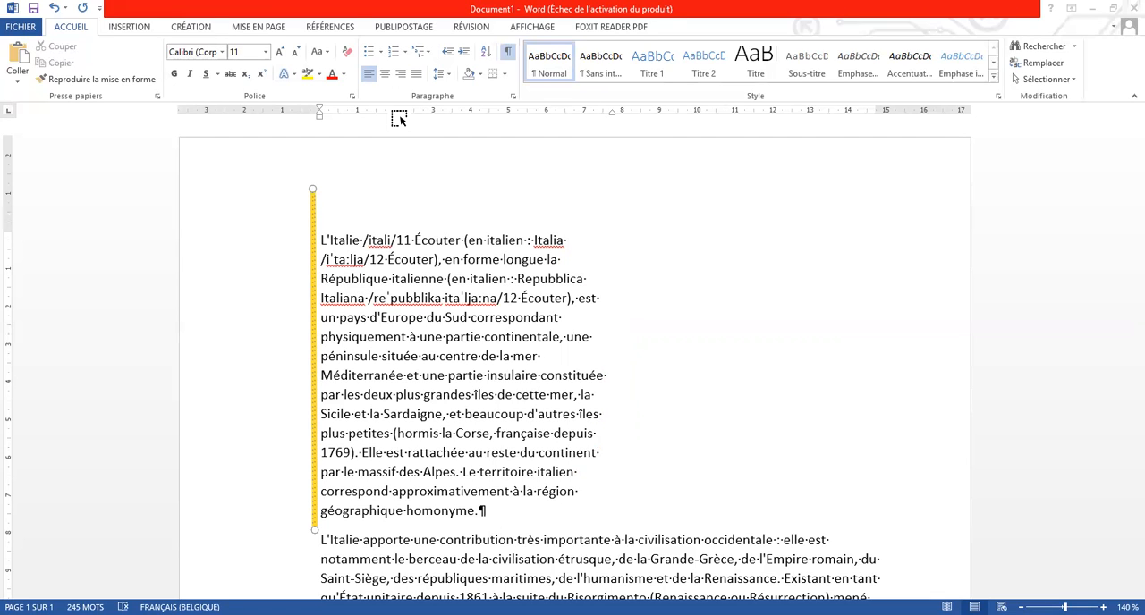
Centre the first paragraph and set its right indent to about 7.5 cm
click(366, 71)
click(384, 74)
drag(616, 117, 615, 119)
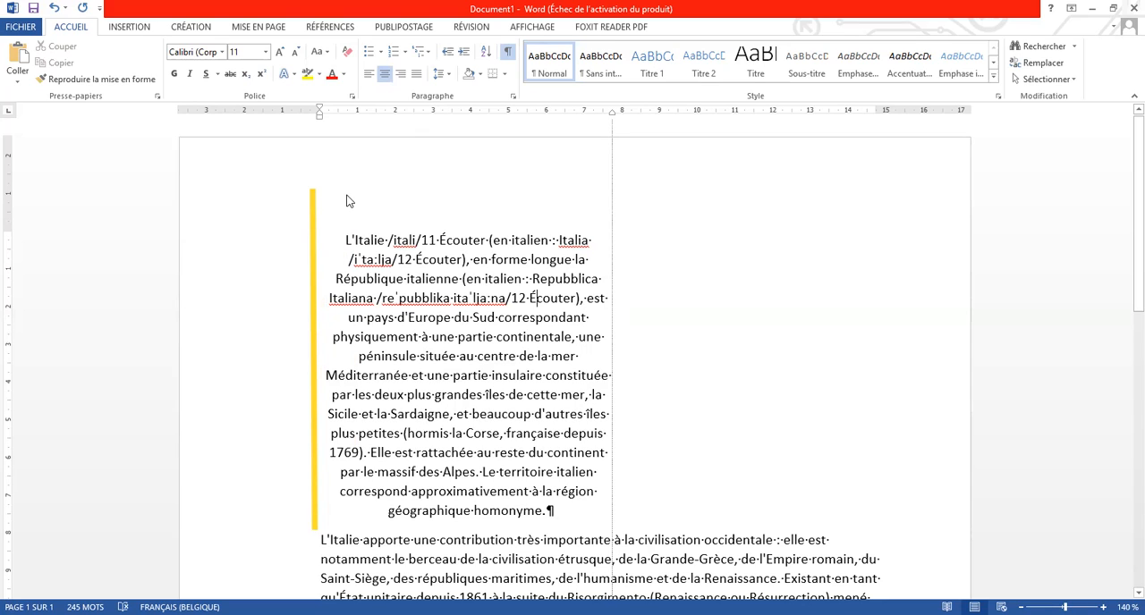
Mark the centred paragraph's middle with the yellow guide line and a double-headed yellow arrow above the text
drag(316, 217, 459, 215)
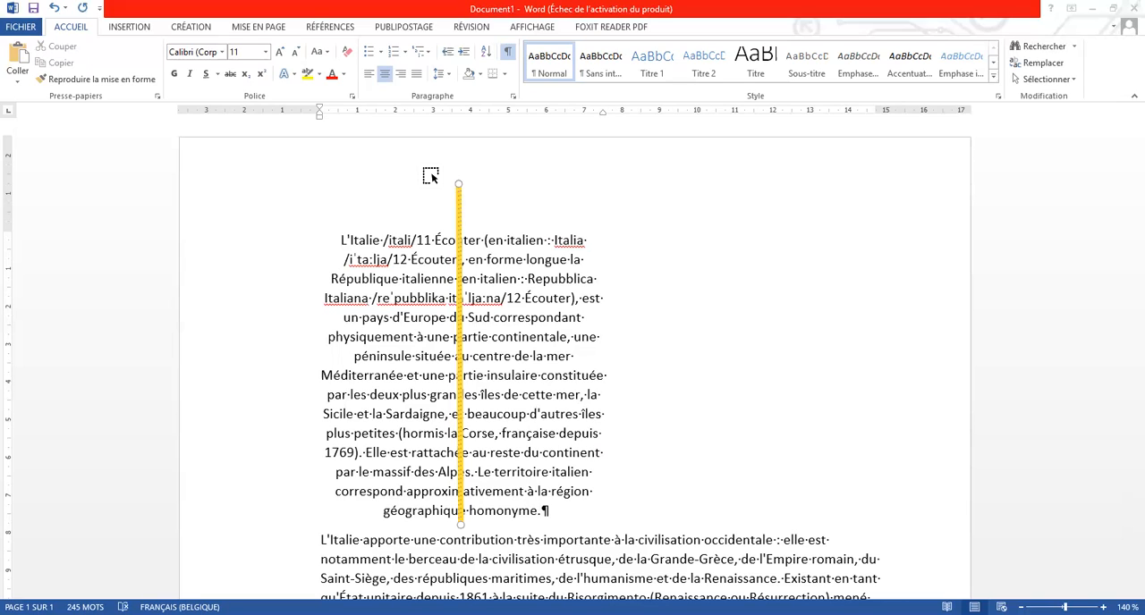
click(340, 213)
mouse_move(340, 214)
mouse_down()
mouse_move(593, 206)
mouse_move(583, 211)
mouse_up()
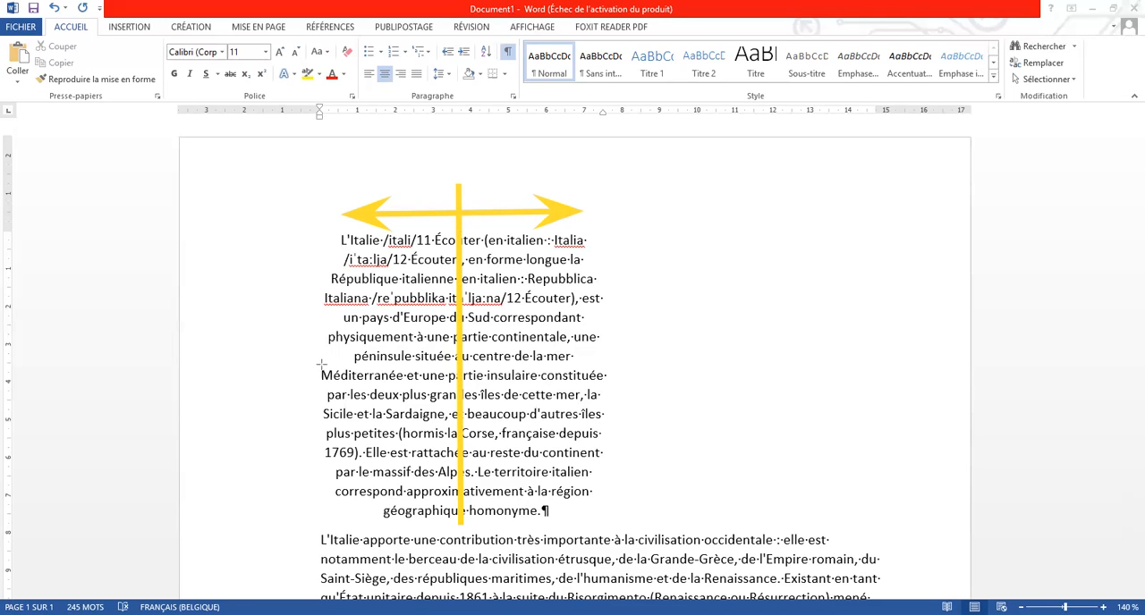
drag(402, 380, 611, 363)
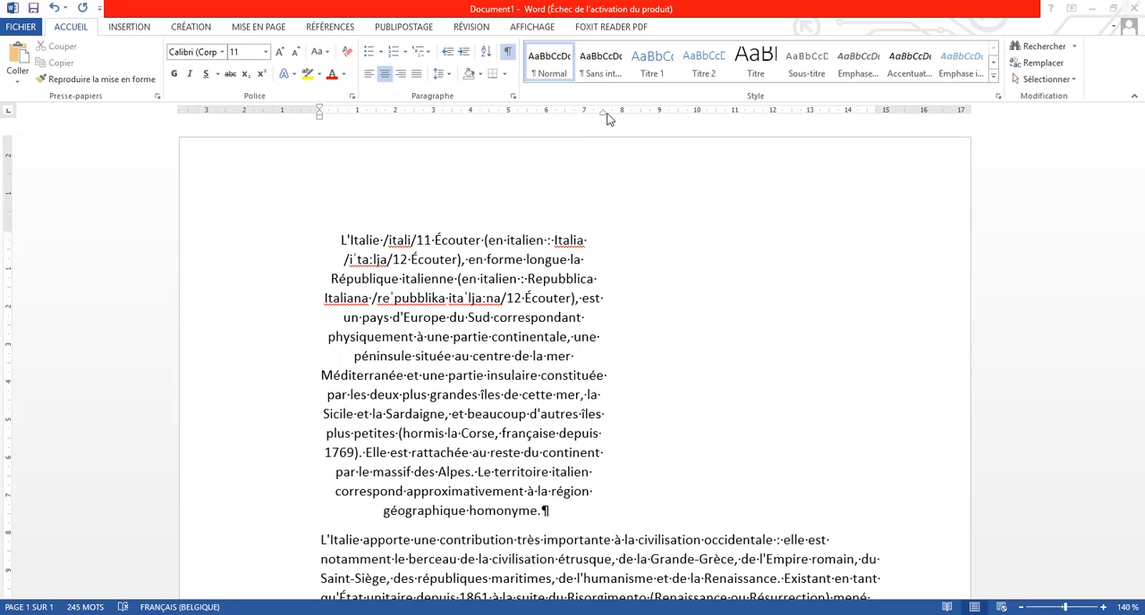
Extend the first paragraph's right indent to the page's right margin and left-align the paragraph
drag(605, 117, 605, 117)
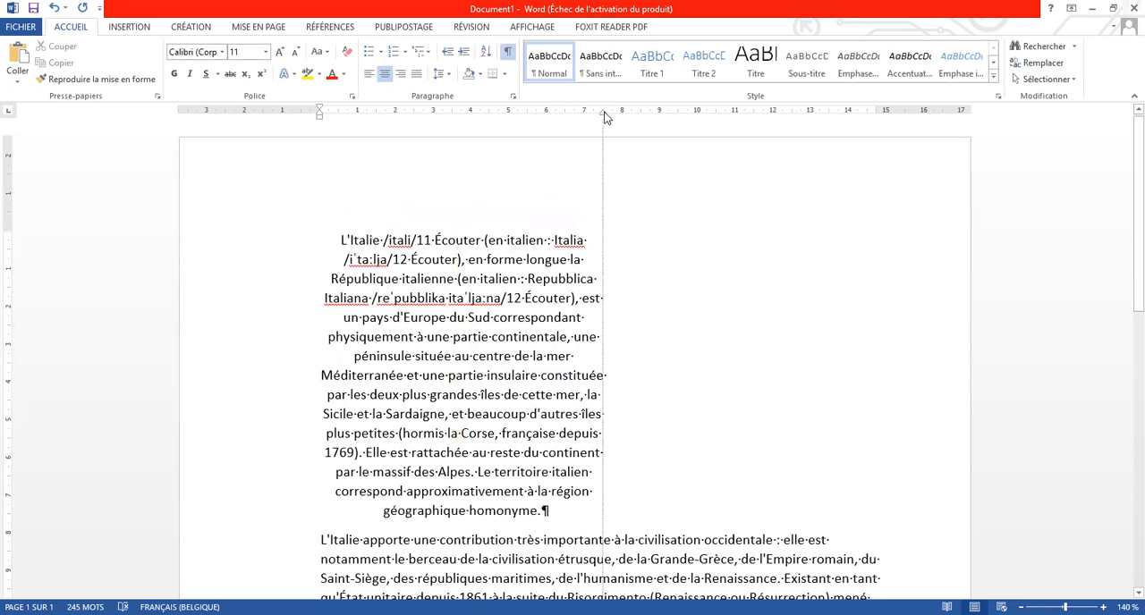
drag(605, 117, 876, 115)
click(372, 80)
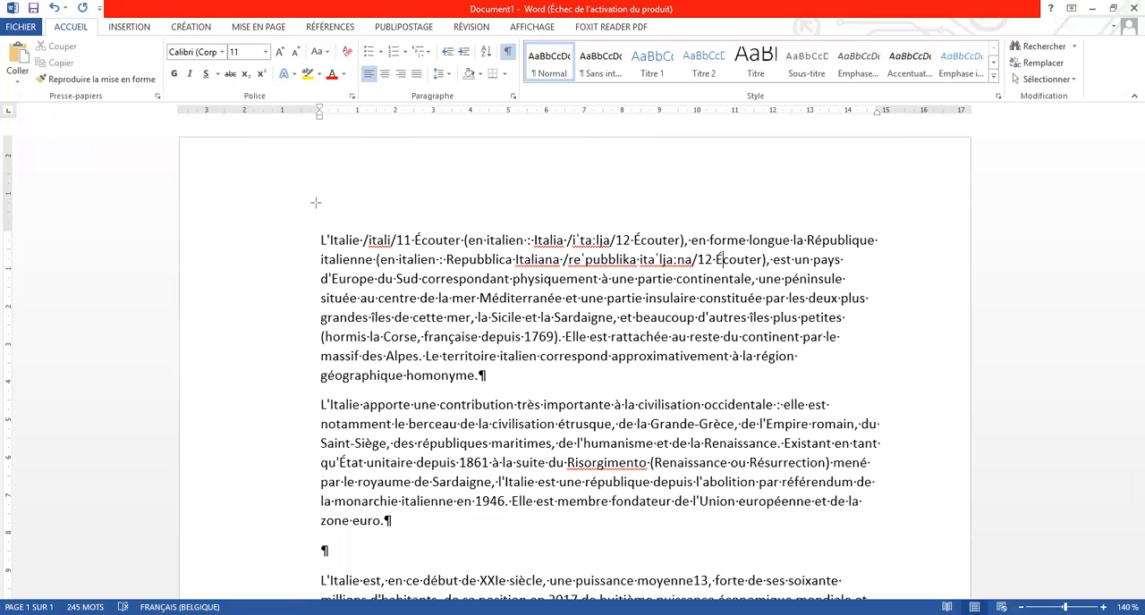
Set the right indent of the first two paragraphs to about 8.5 cm and remove the pink guide line
drag(315, 203, 315, 417)
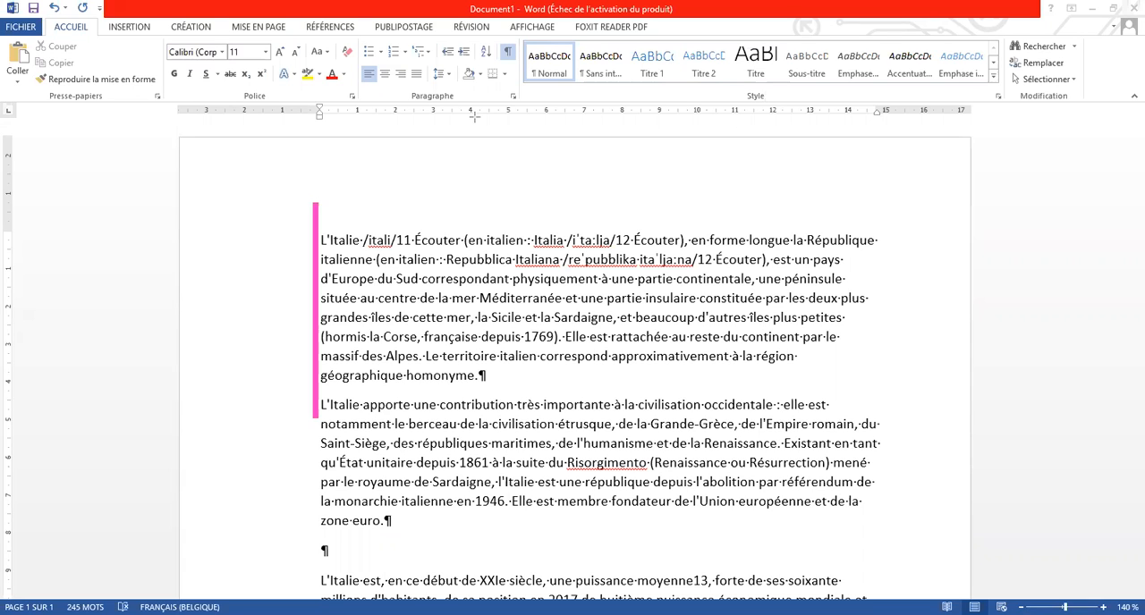
drag(849, 82, 885, 153)
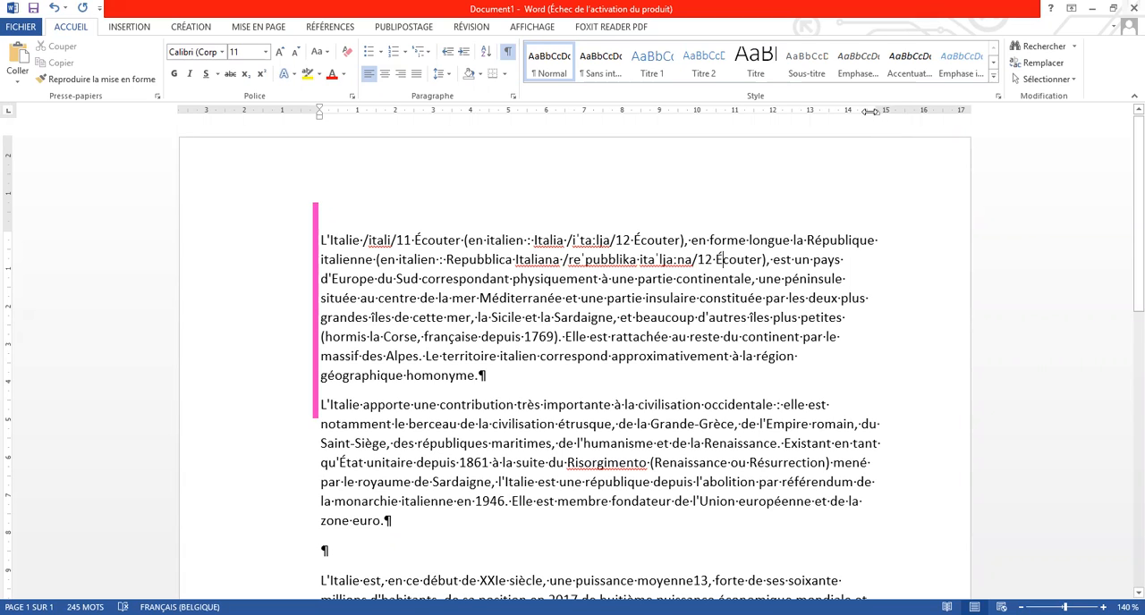
drag(870, 111, 657, 108)
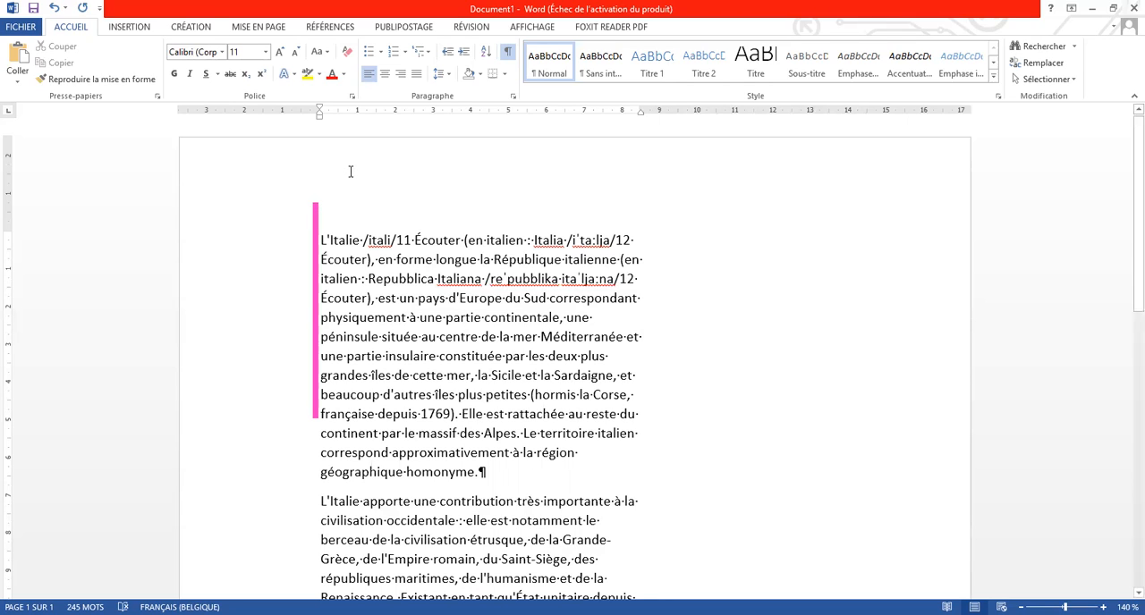
click(313, 221)
key(Delete)
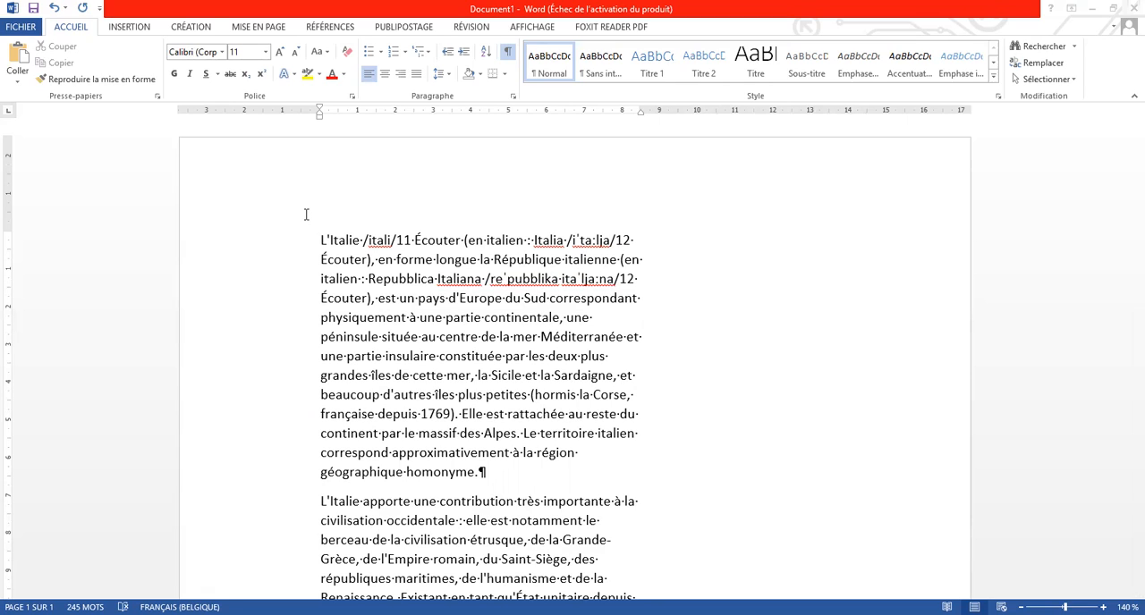
Justify the first paragraph and annotate its edges and stretched word gaps in pink
key(ctrl+j)
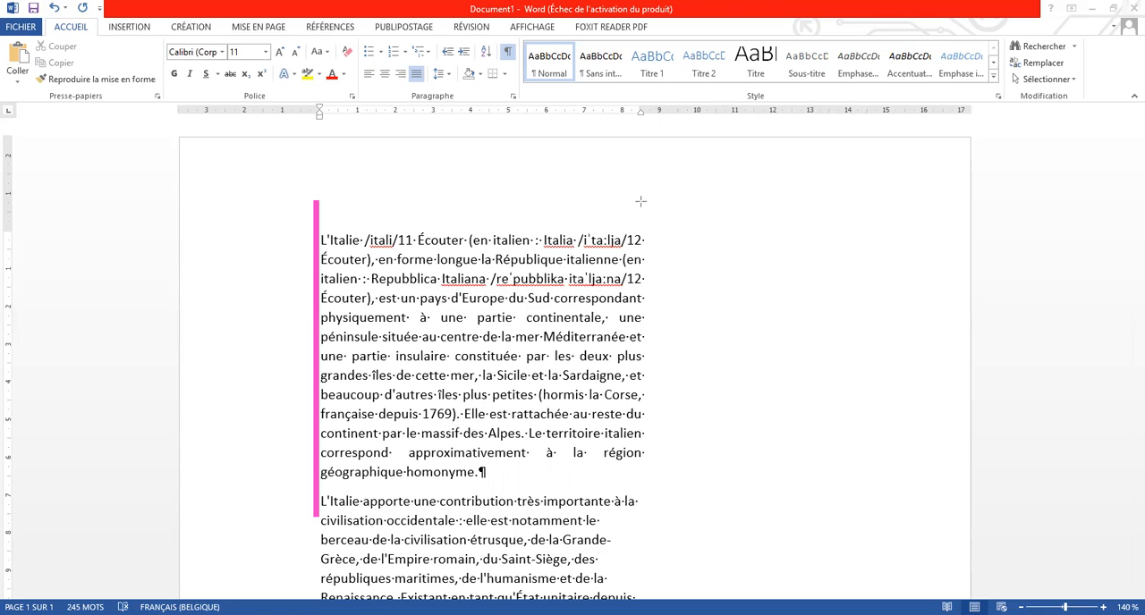
drag(641, 201, 643, 489)
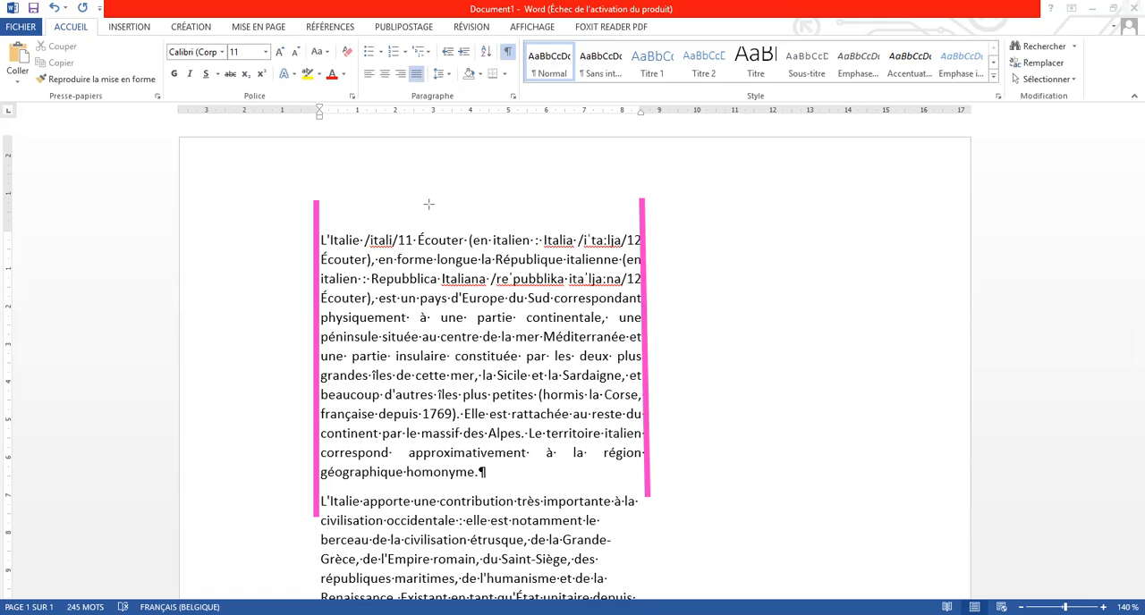
click(409, 318)
click(434, 313)
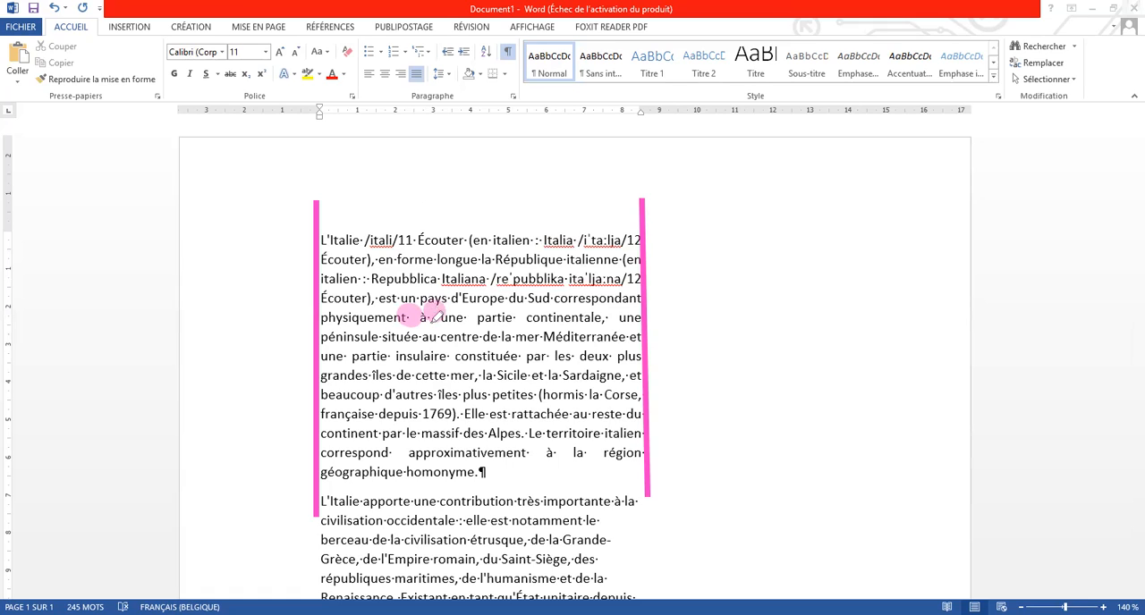
click(466, 315)
click(611, 316)
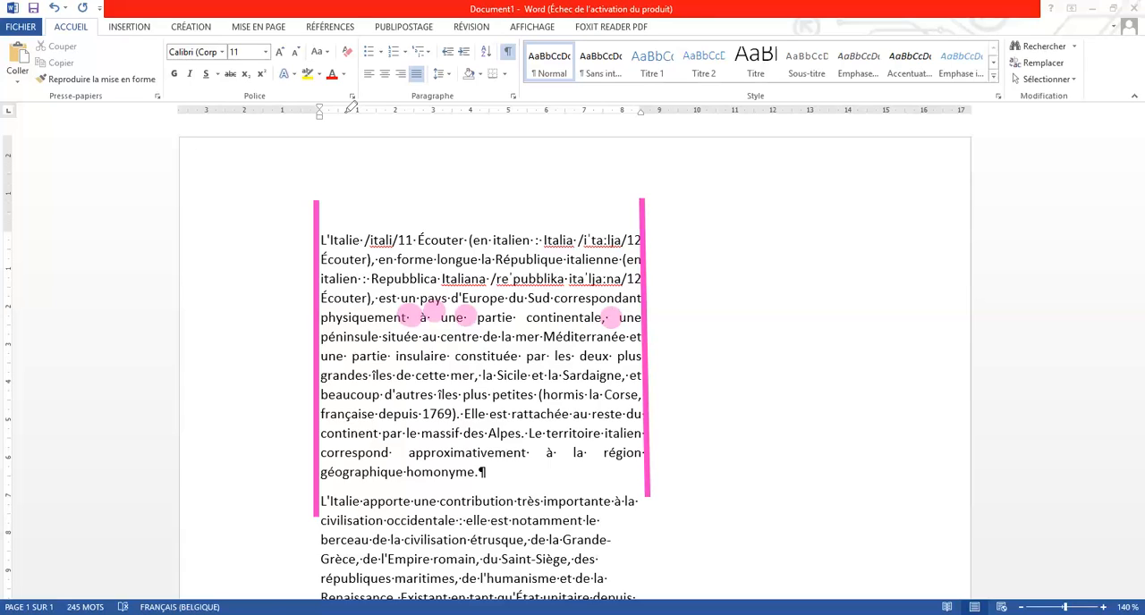
Insert the kitten avatar picture from the Images folder into the first paragraph
click(127, 31)
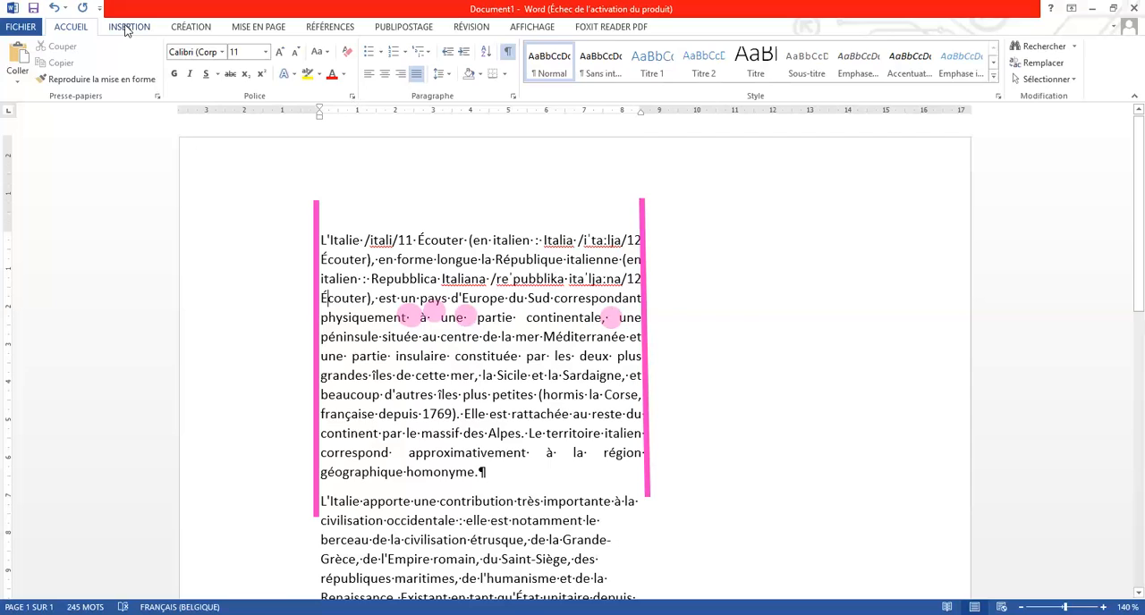
click(127, 28)
click(160, 78)
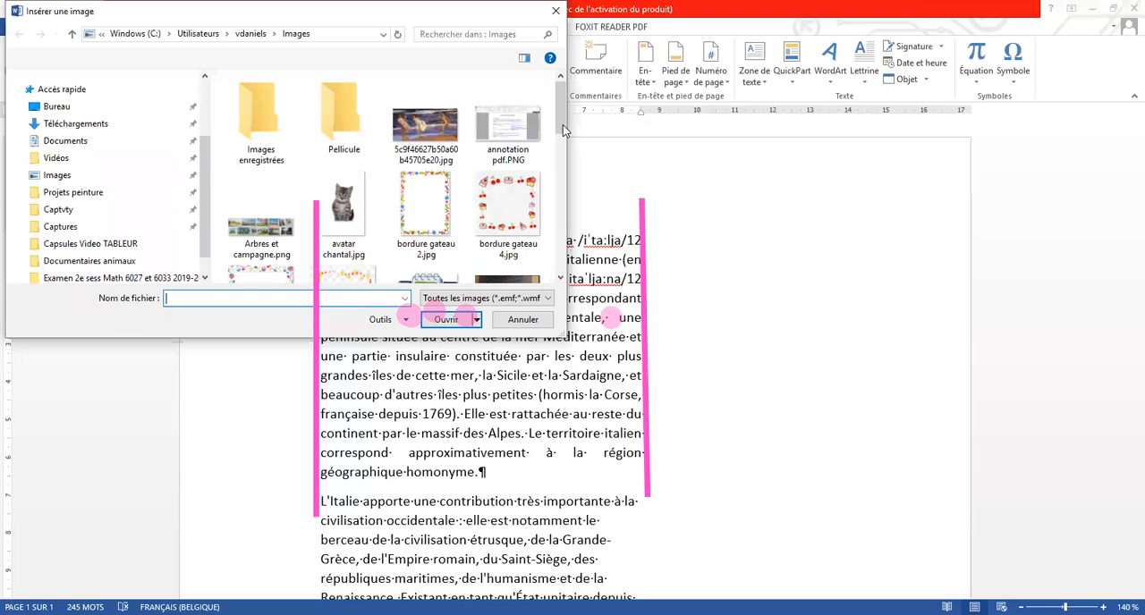
key(alt+Tab)
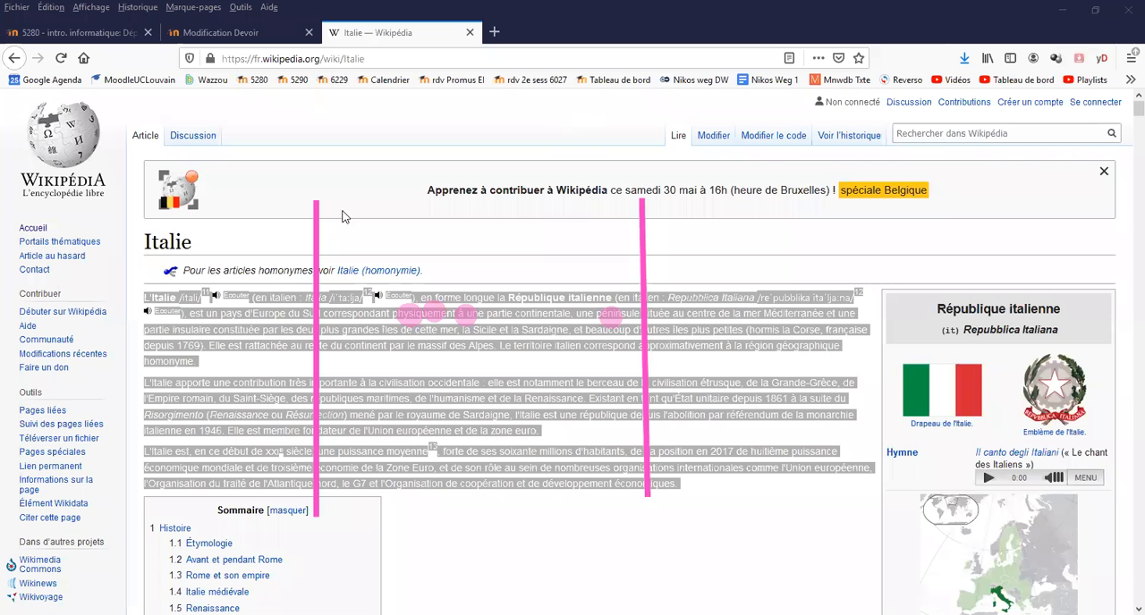
key(alt+Tab)
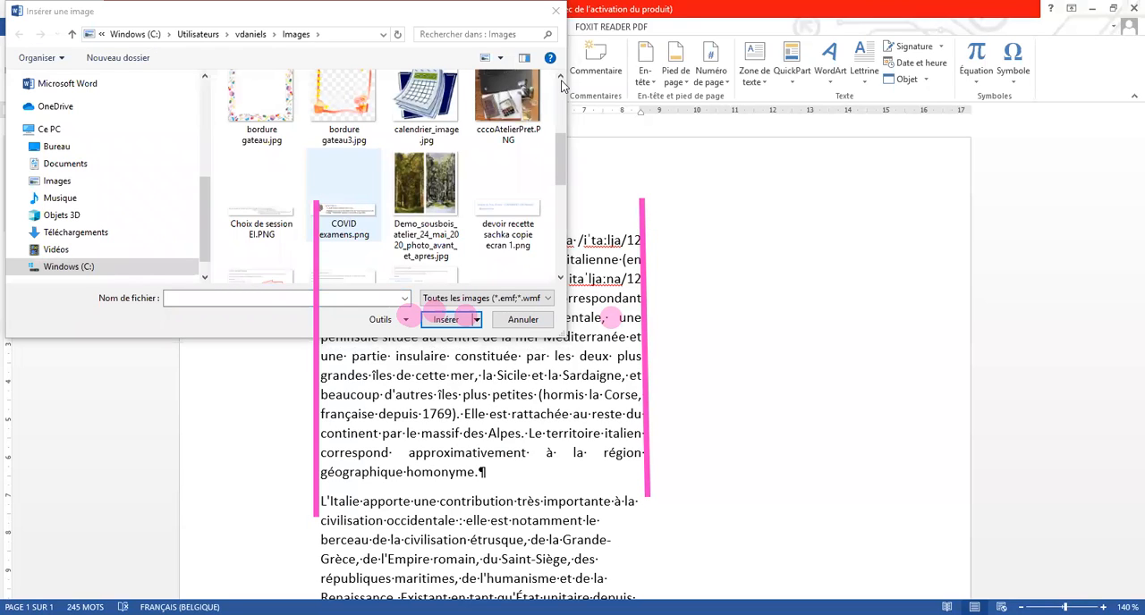
scroll(335, 211, up, 3)
click(335, 211)
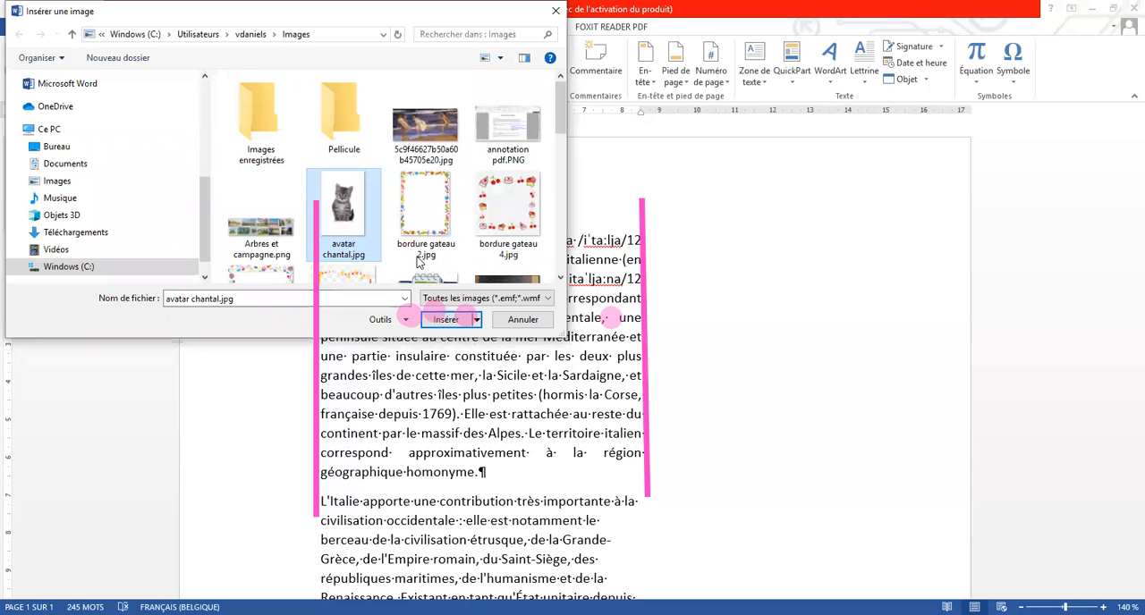
click(446, 320)
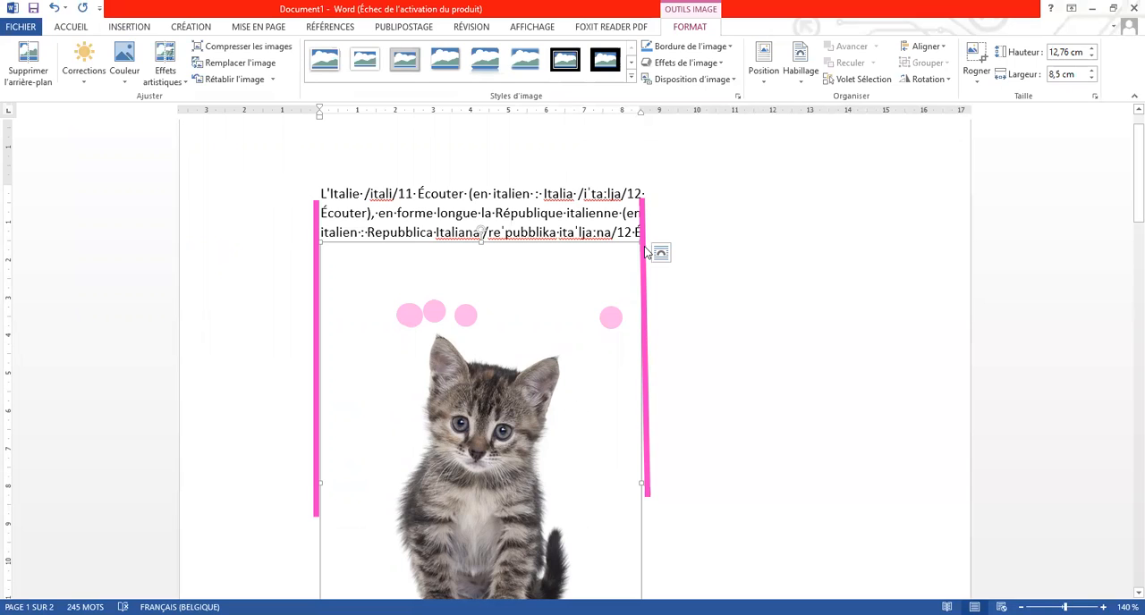
Reduce the kitten picture to 5.63 cm high by 3.75 cm wide and place it in the blank space right of the text
key(Escape)
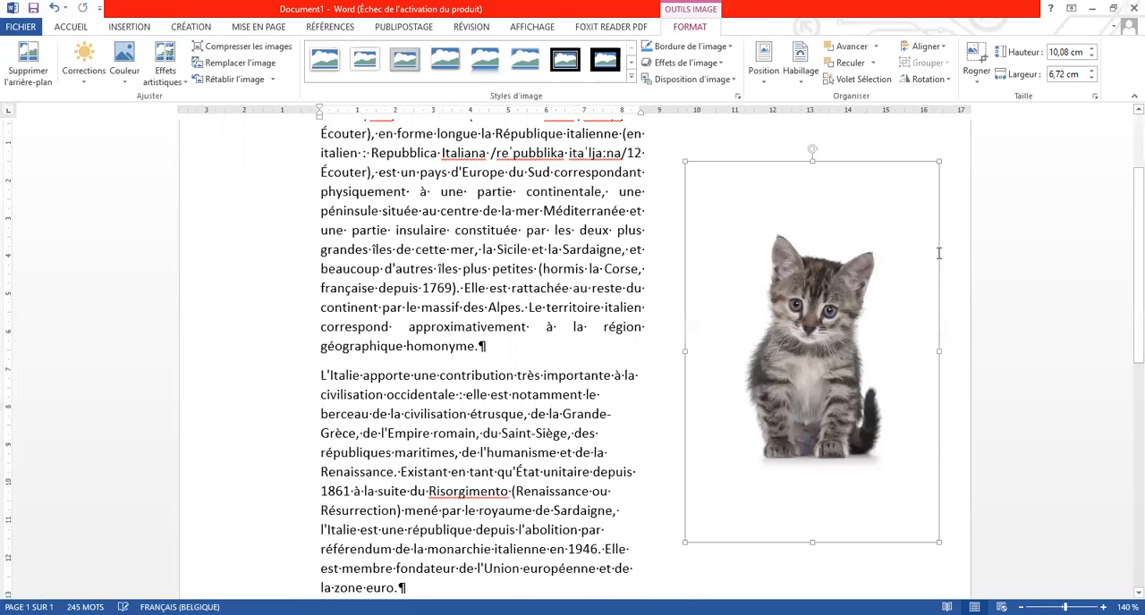
scroll(938, 260, up, 2)
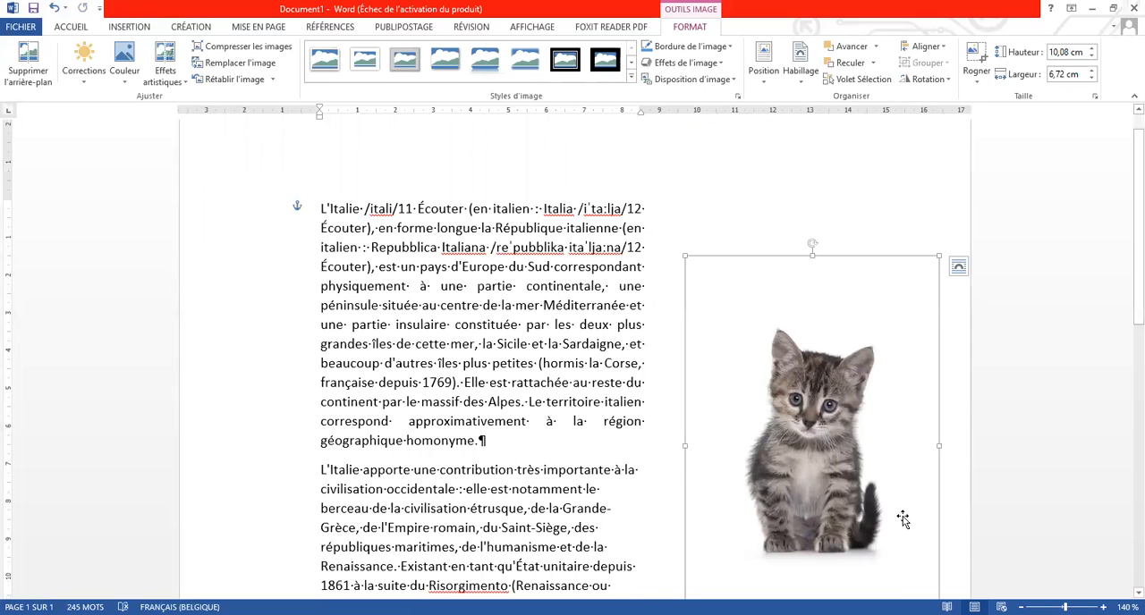
key(ctrl+z)
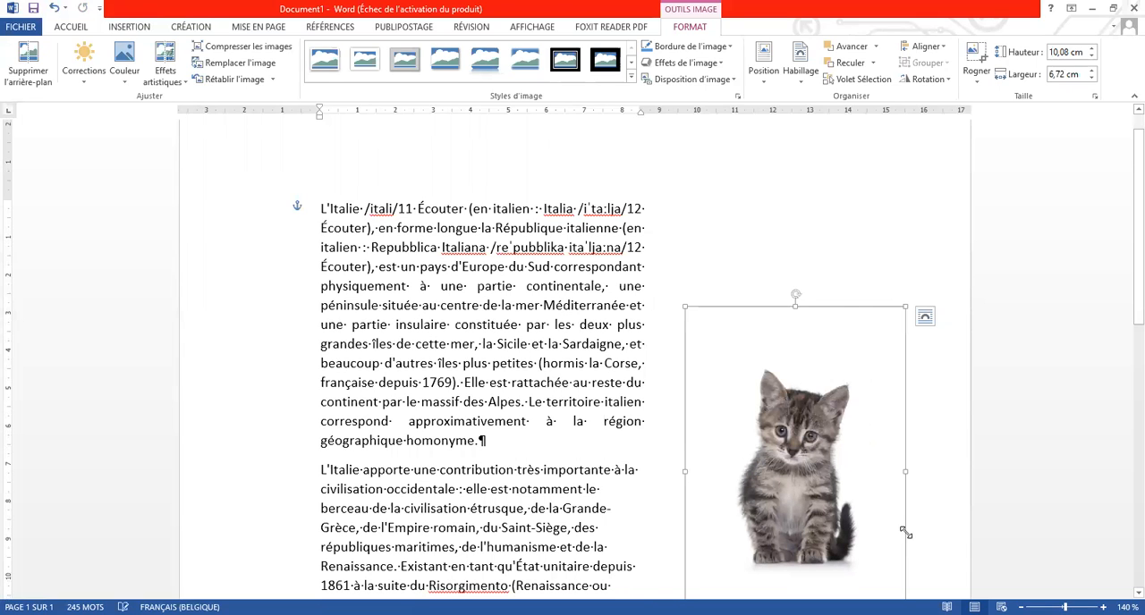
key(ctrl+z)
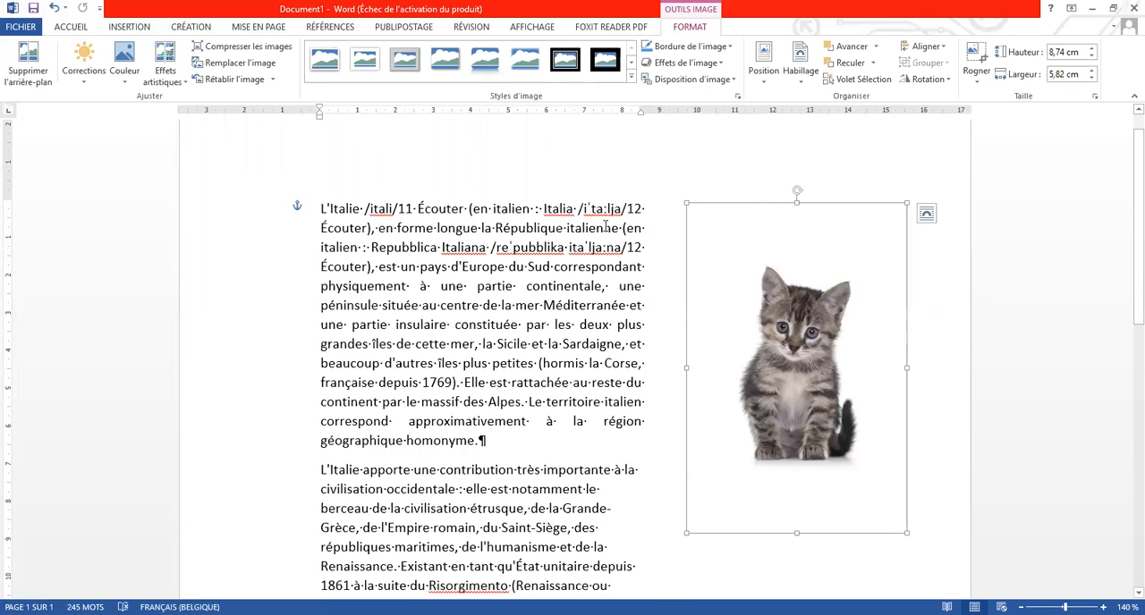
key(ctrl+z)
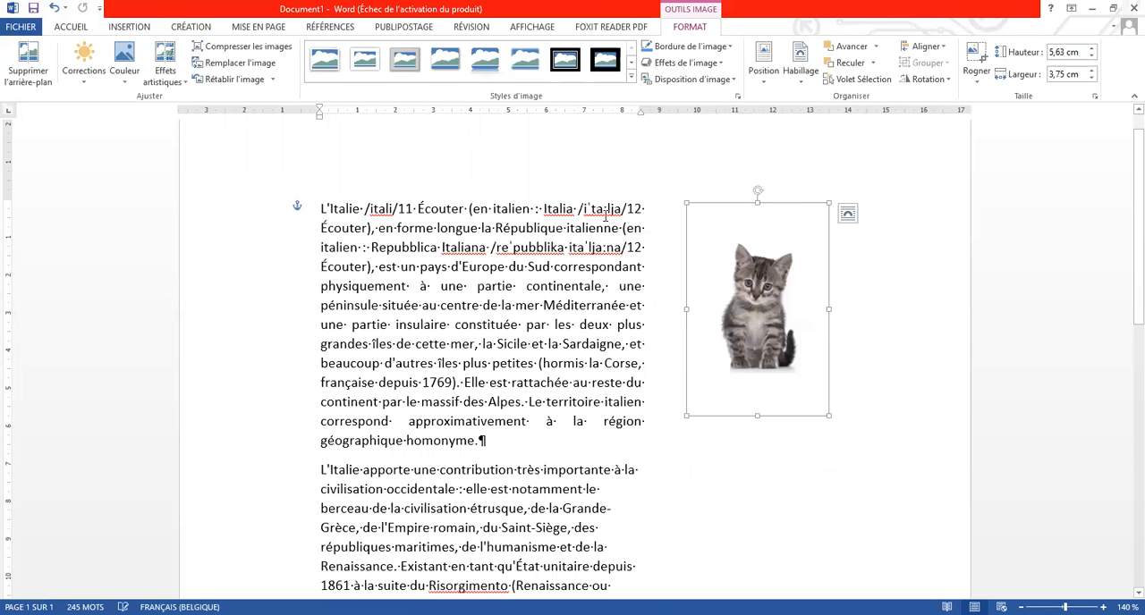
key(ctrl+z)
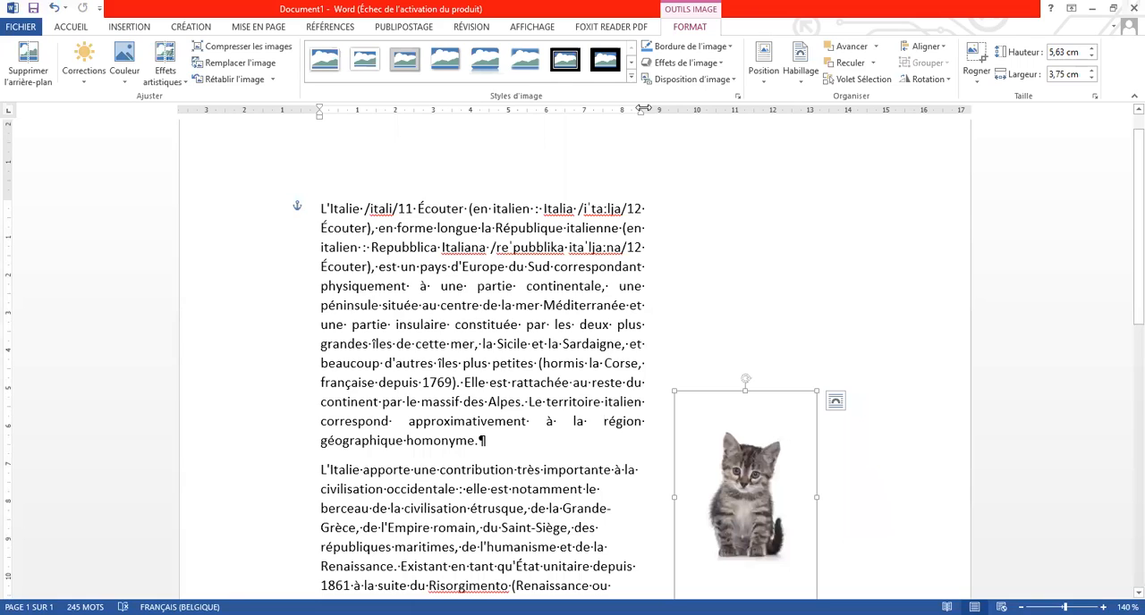
key(ctrl+z)
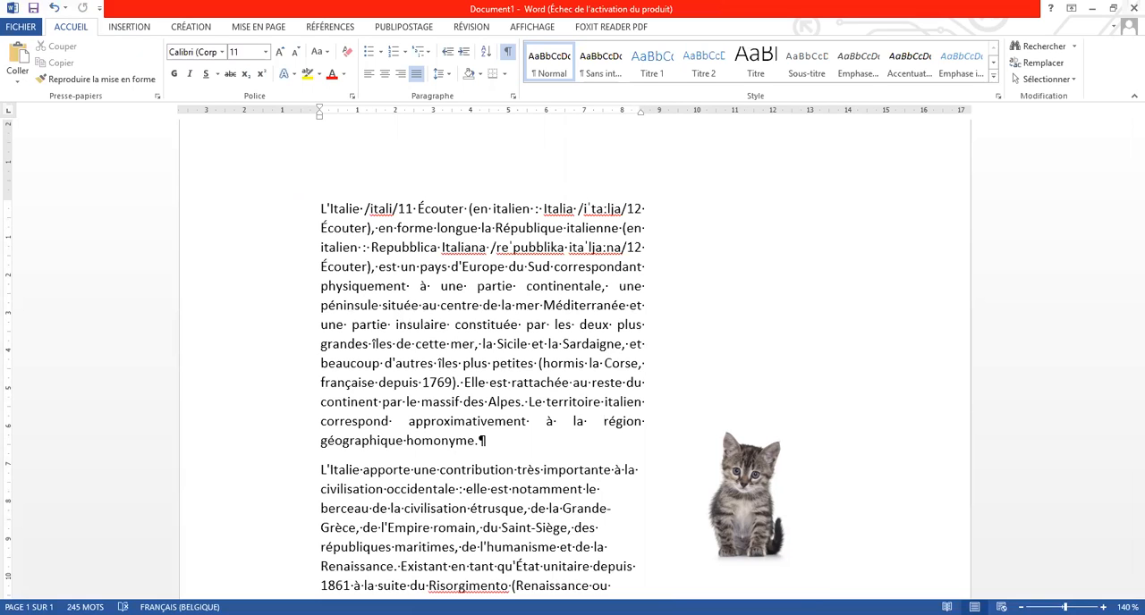
Move the right indent of the text out to about 14.5 cm and join the second paragraph to the first
key(ctrl+z)
scroll(573, 358, down, 1)
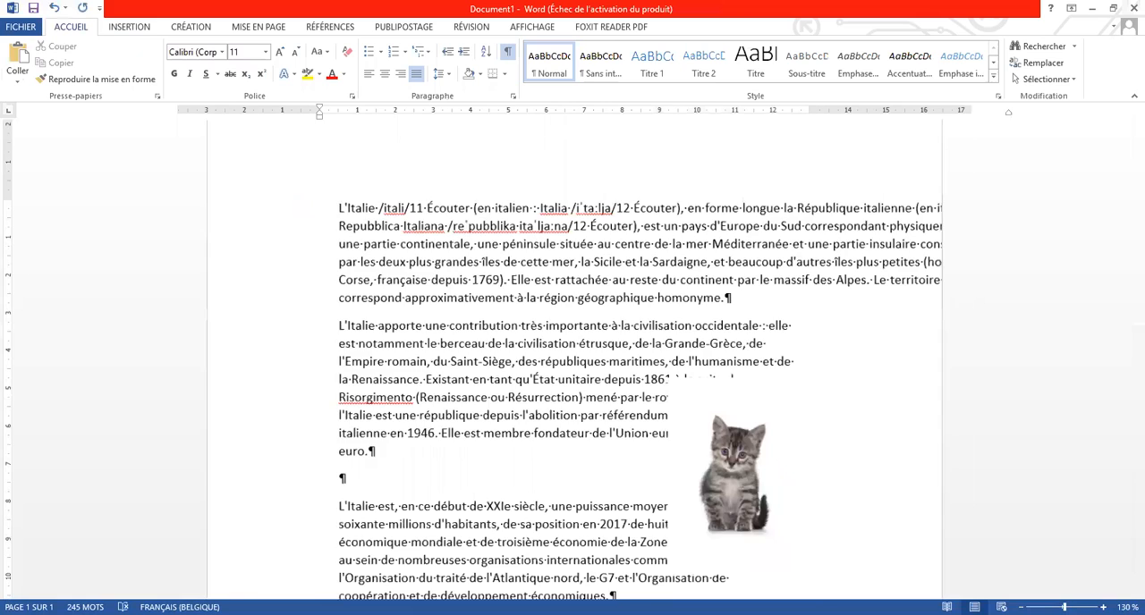
scroll(848, 136, down, 2)
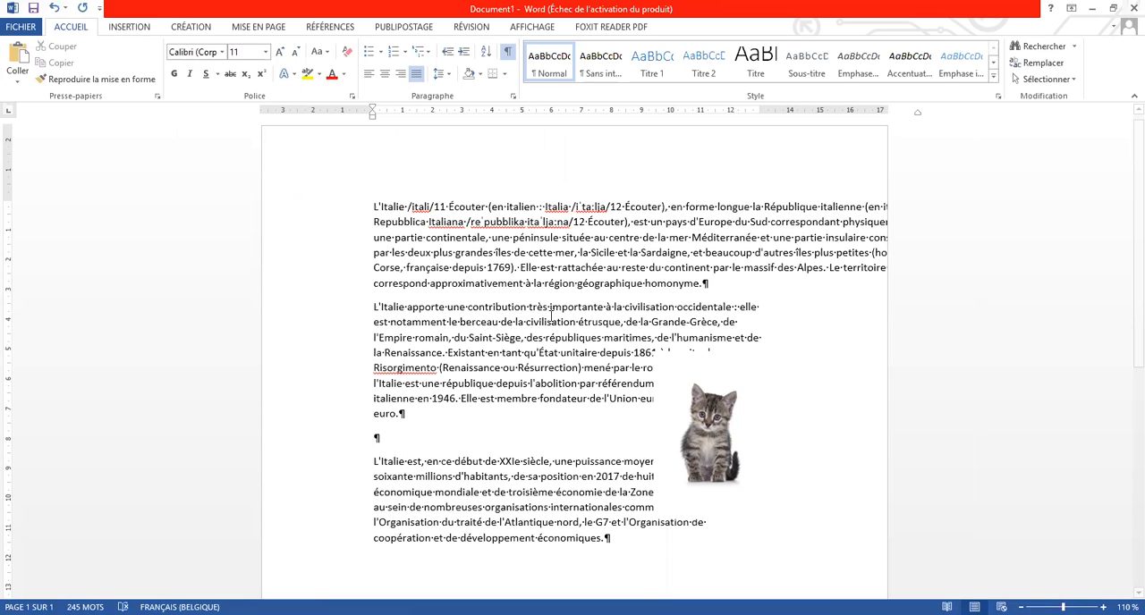
key(ctrl+z)
key(ctrl+z)
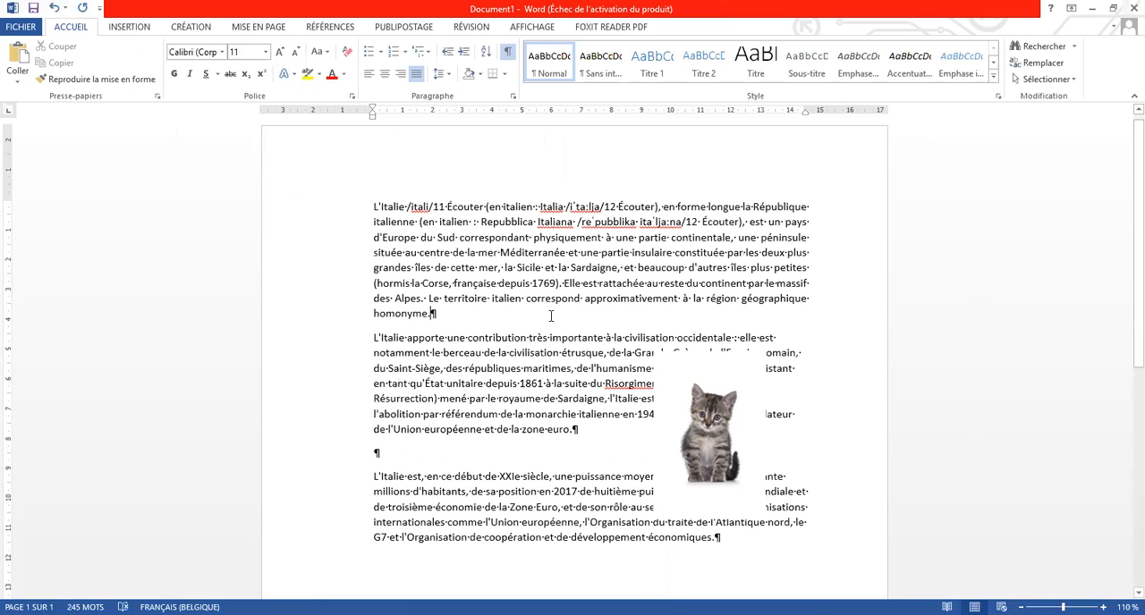
key(Delete)
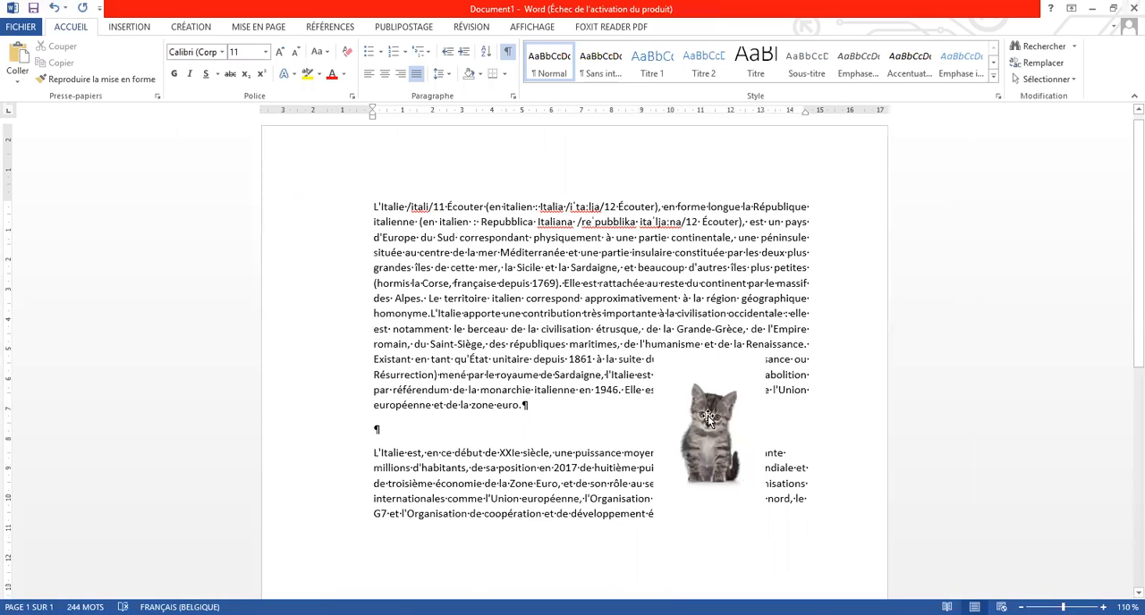
Move the kitten picture up beside the first lines, set square text wrapping, and align it near the right edge of the text
click(725, 259)
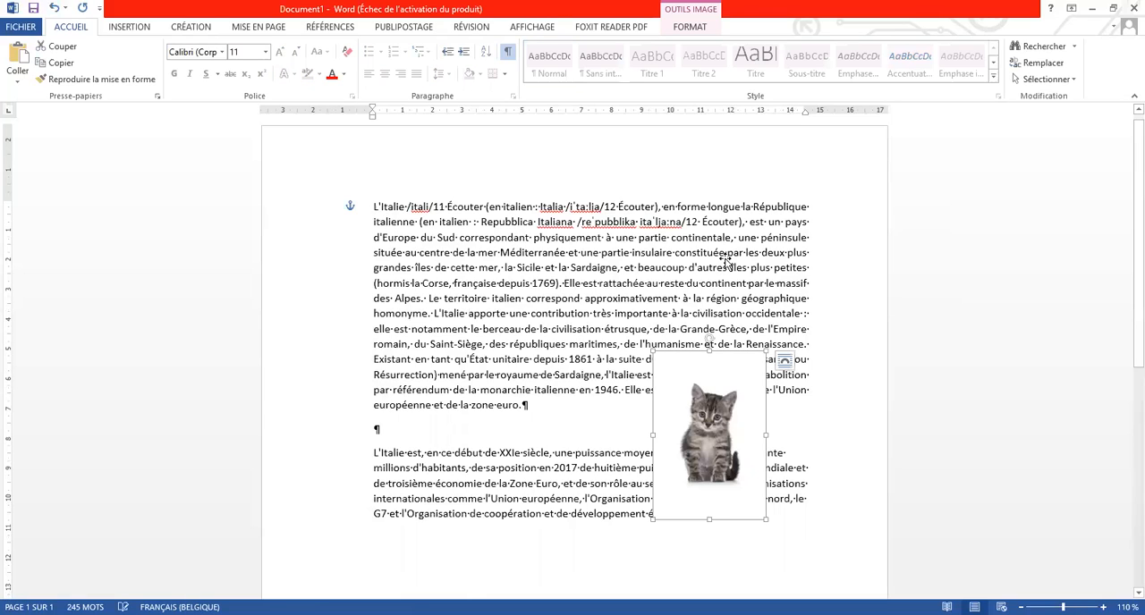
drag(711, 411, 725, 260)
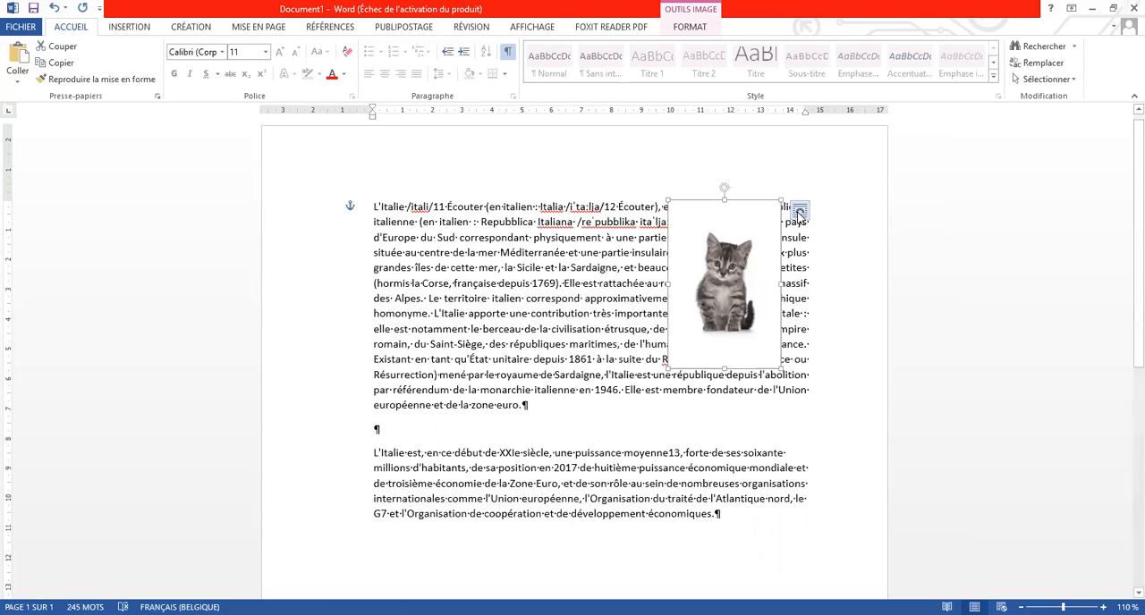
click(799, 211)
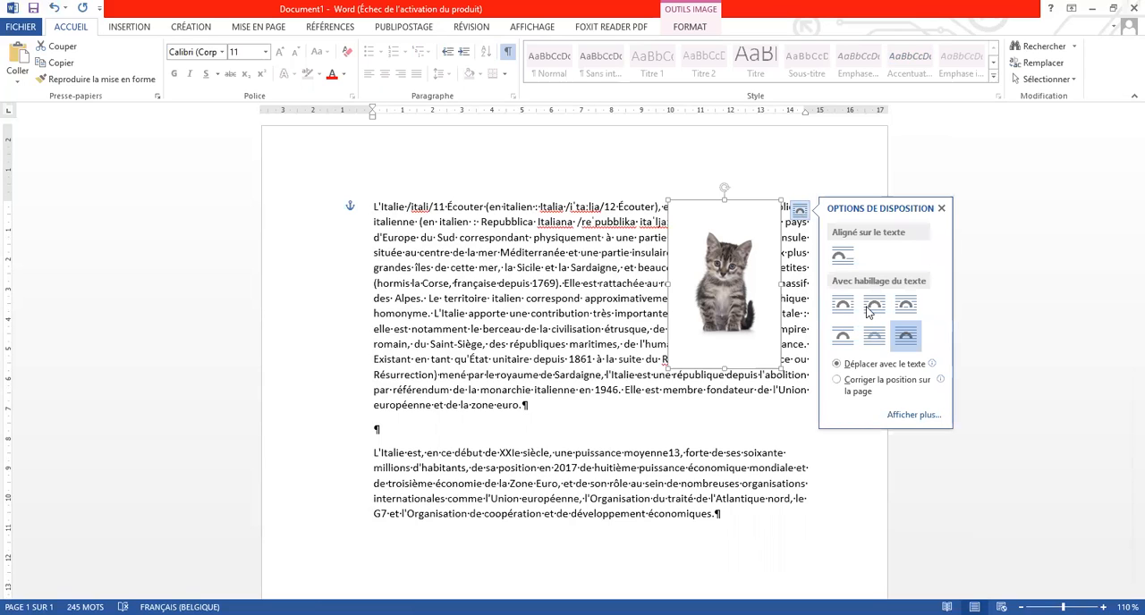
click(843, 308)
drag(751, 284, 772, 307)
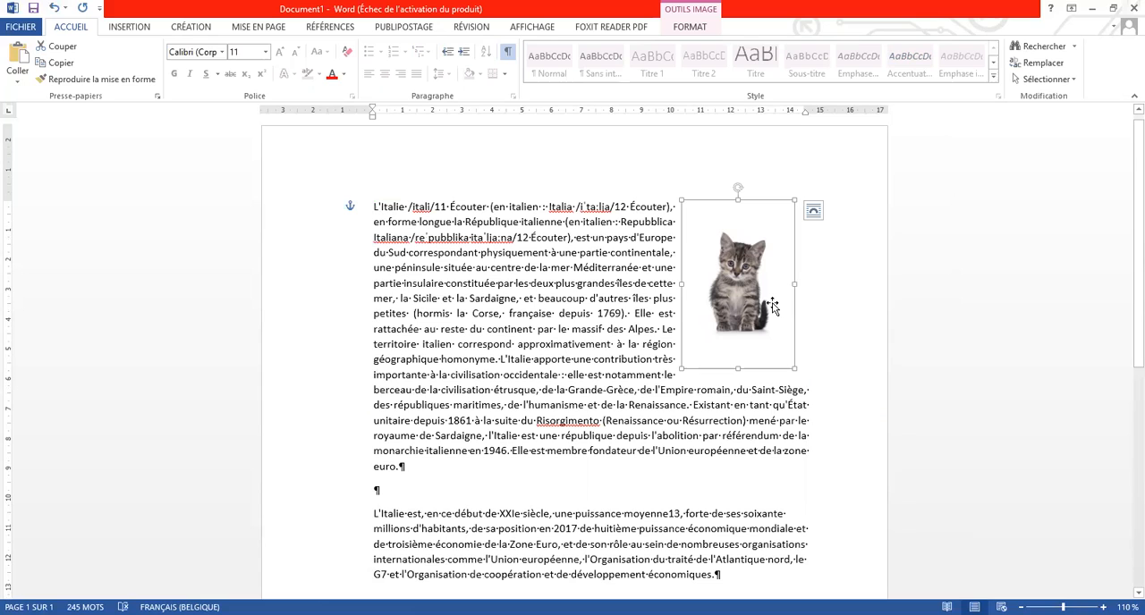
Place the kitten picture in the middle of the merged paragraph and shrink it to about 3 cm wide
drag(646, 319, 646, 404)
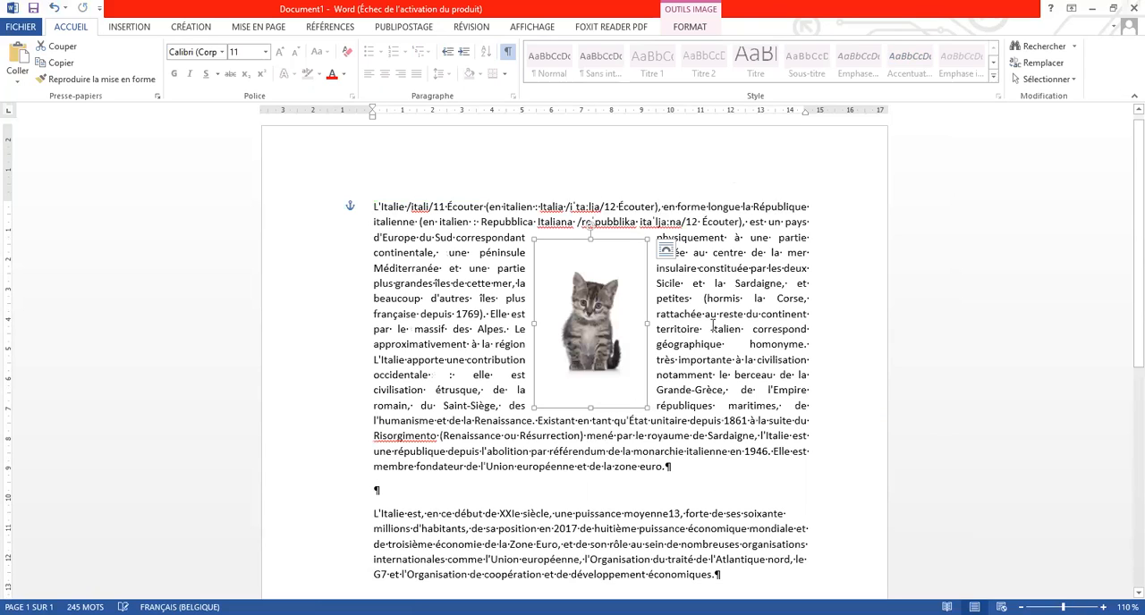
key(shift+Down)
key(shift+Down)
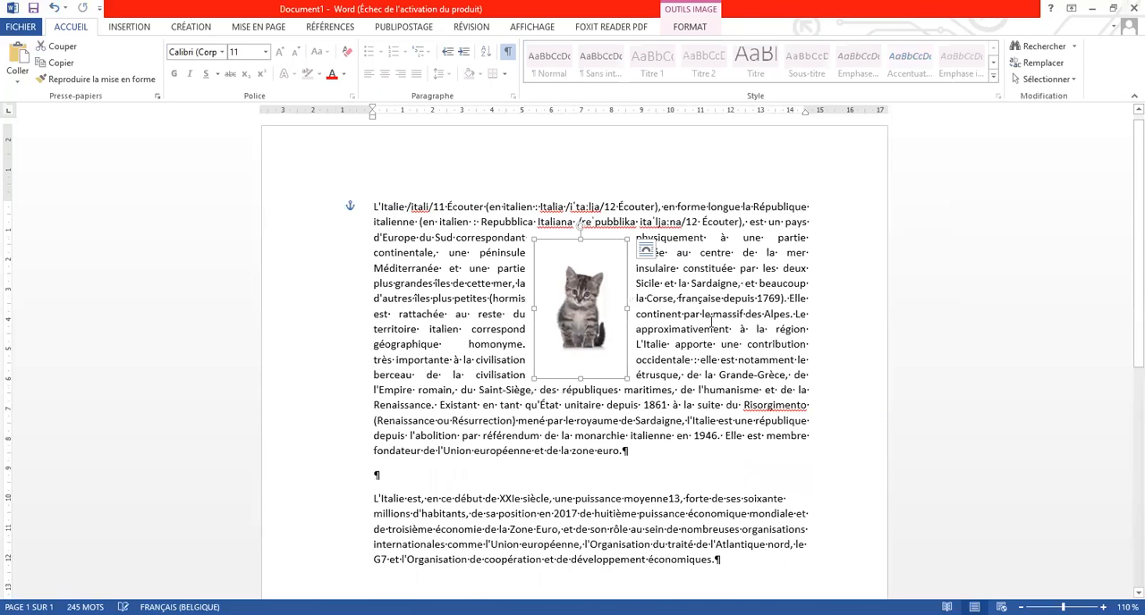
key(ctrl+z)
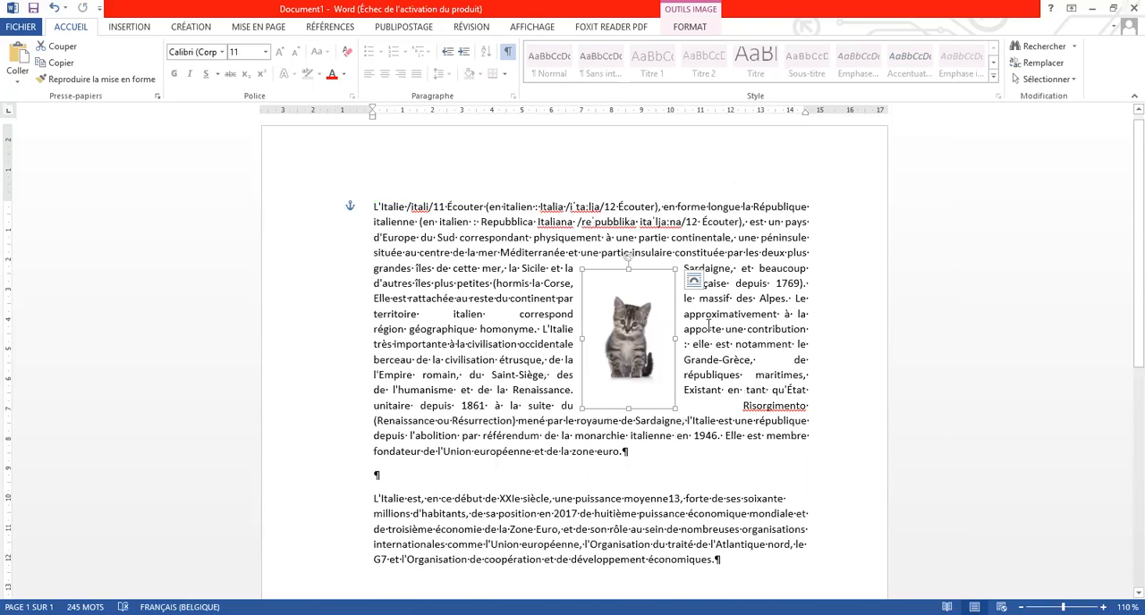
Open the layout options of the kitten picture
click(693, 284)
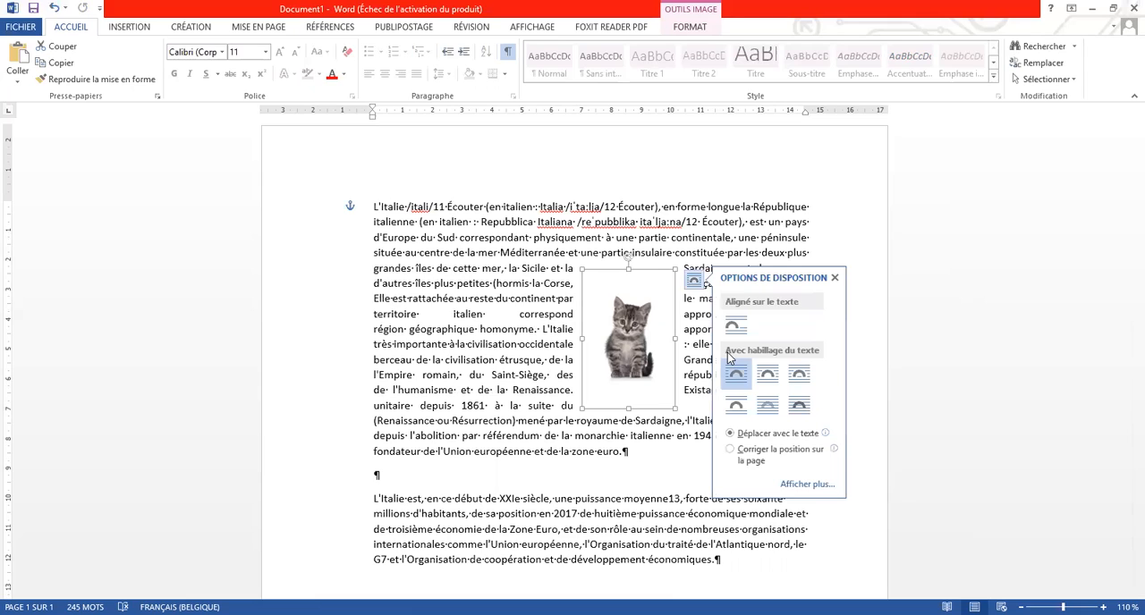